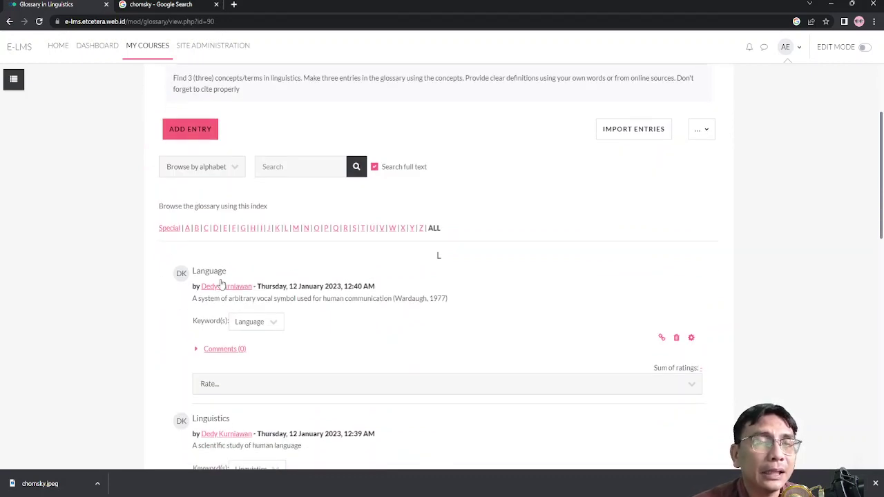
Step: Look through the Glossary in Linguistics activity, its task instructions and all submitted entries
{"action": "scroll", "coordinate": [253, 201], "scroll_direction": "up", "scroll_amount": 3}
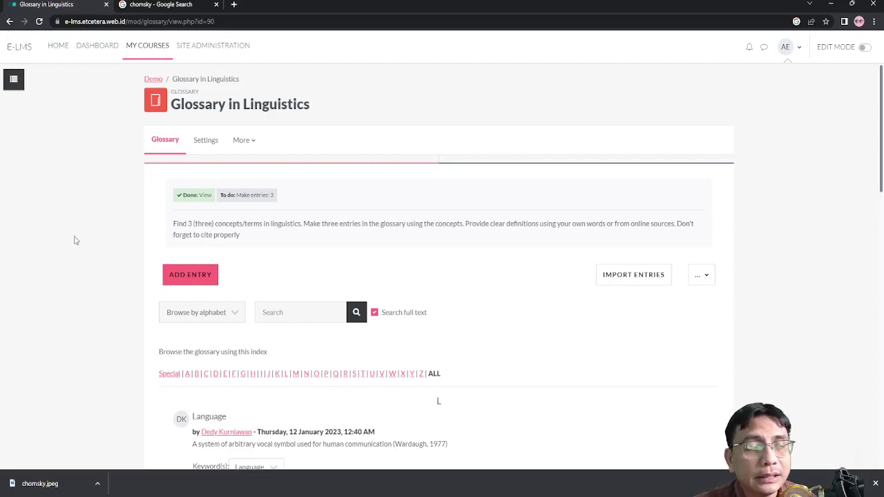
{"action": "scroll", "coordinate": [389, 287], "scroll_direction": "down", "scroll_amount": 1}
{"action": "scroll", "coordinate": [389, 287], "scroll_direction": "down", "scroll_amount": 15}
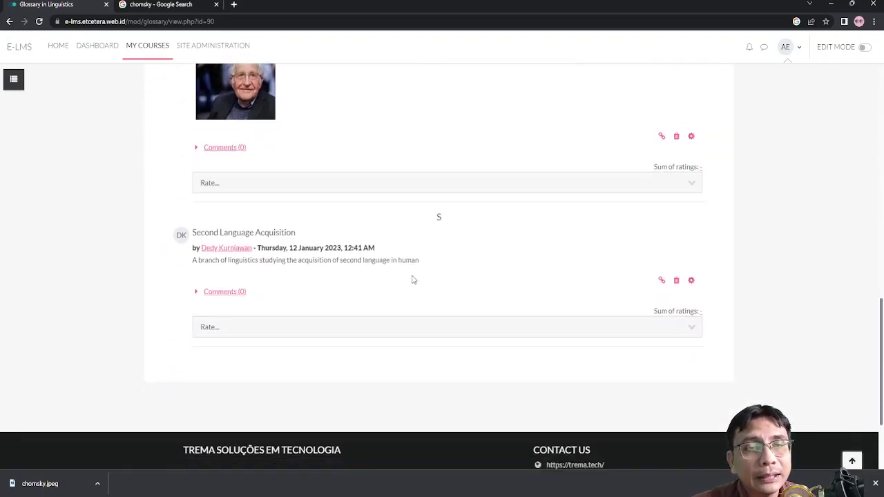
{"action": "scroll", "coordinate": [413, 280], "scroll_direction": "up", "scroll_amount": 14}
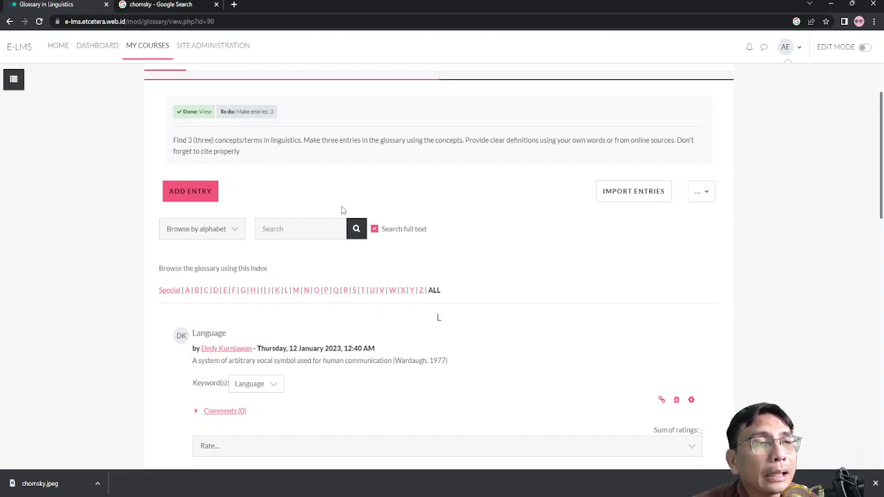
{"action": "scroll", "coordinate": [289, 322], "scroll_direction": "up", "scroll_amount": 2}
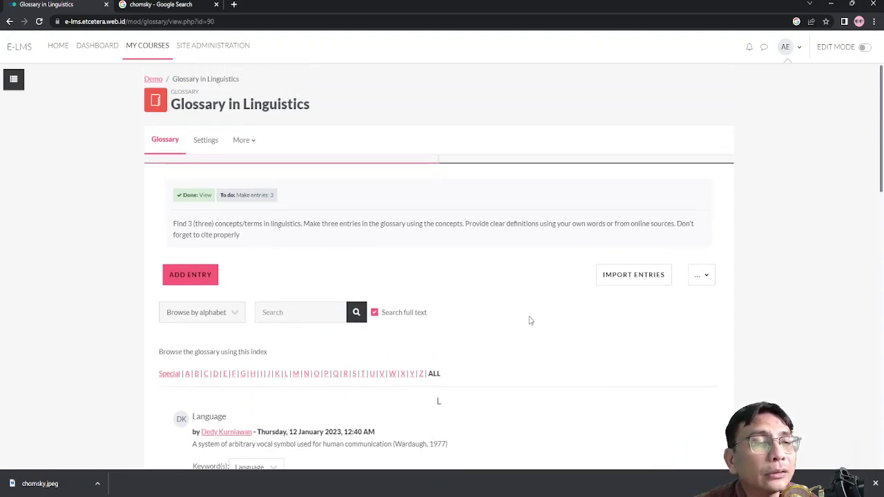
{"action": "scroll", "coordinate": [530, 320], "scroll_direction": "down", "scroll_amount": 2}
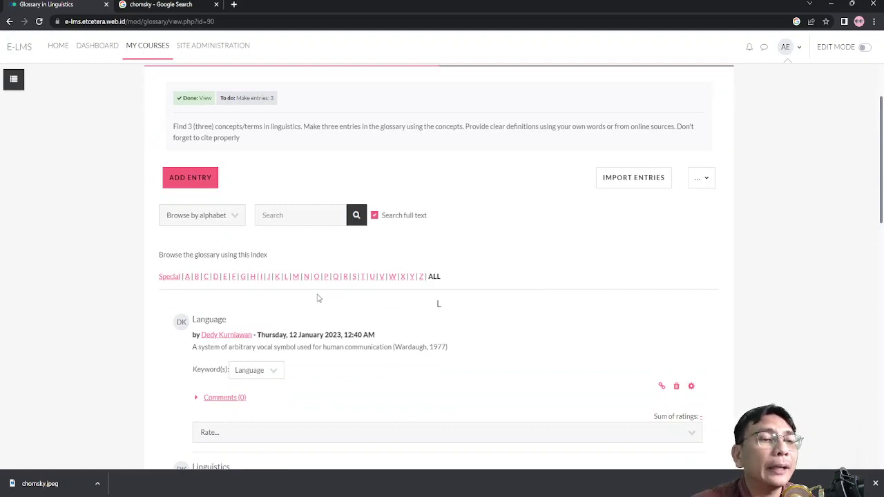
{"action": "scroll", "coordinate": [413, 334], "scroll_direction": "down", "scroll_amount": 3}
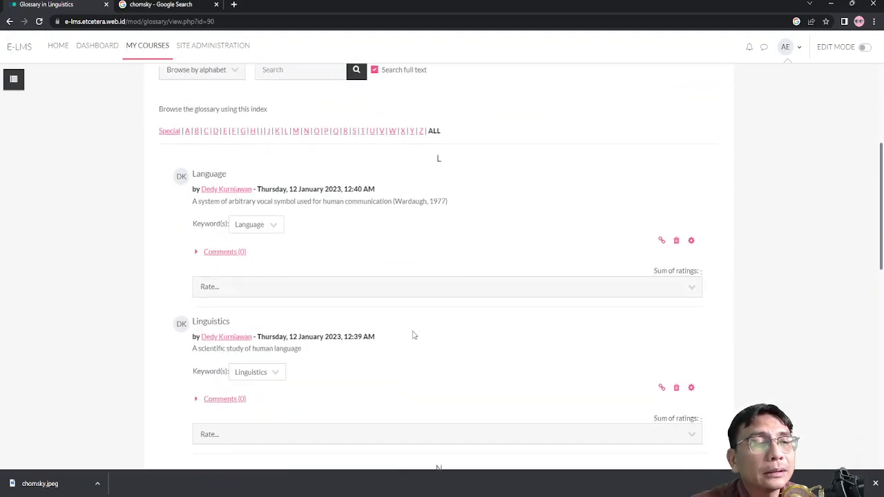
{"action": "scroll", "coordinate": [414, 335], "scroll_direction": "up", "scroll_amount": 1}
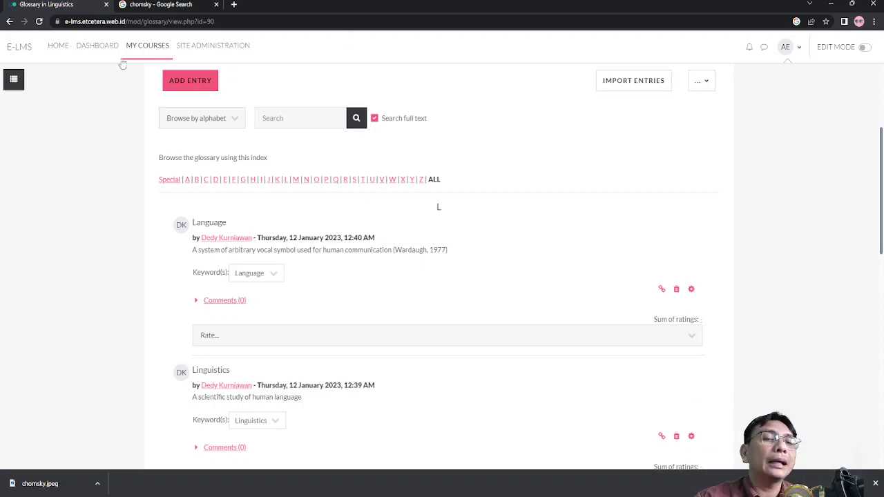
{"action": "scroll", "coordinate": [426, 128], "scroll_direction": "down", "scroll_amount": 1}
{"action": "scroll", "coordinate": [426, 128], "scroll_direction": "down", "scroll_amount": 8}
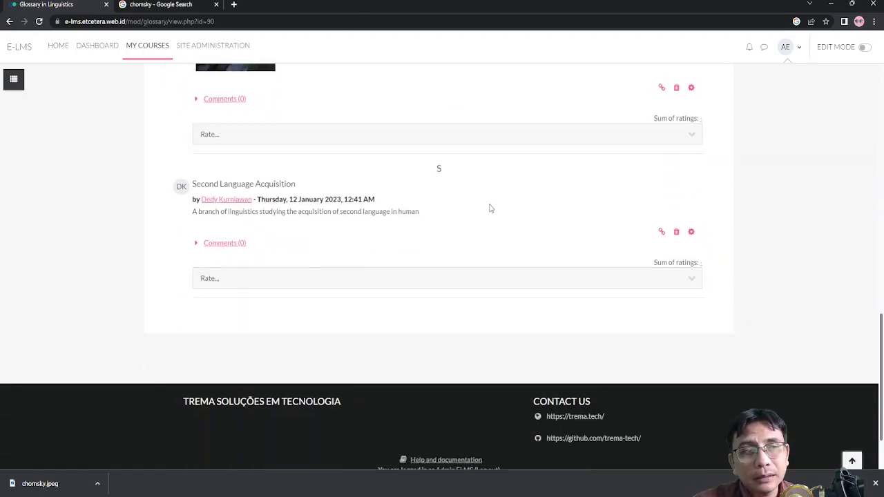
Step: Rate the Language and Linguistics glossary entries 25 each
{"action": "scroll", "coordinate": [497, 200], "scroll_direction": "up", "scroll_amount": 6}
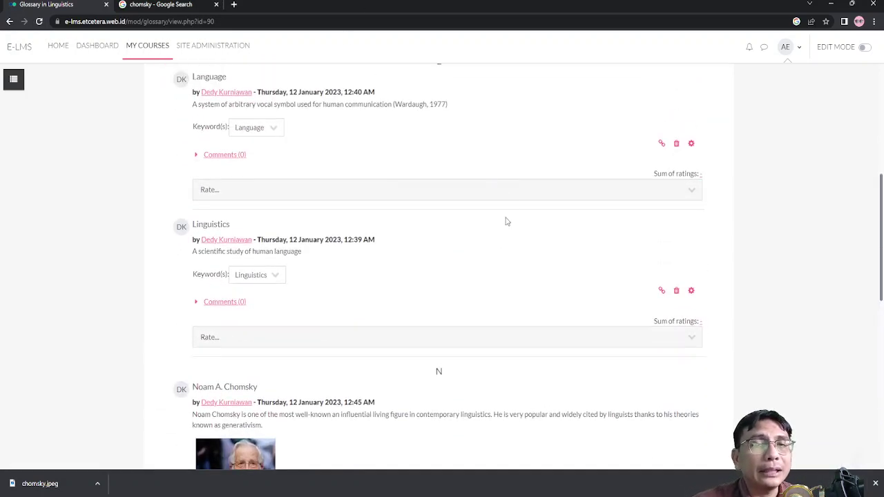
{"action": "left_click", "coordinate": [505, 197]}
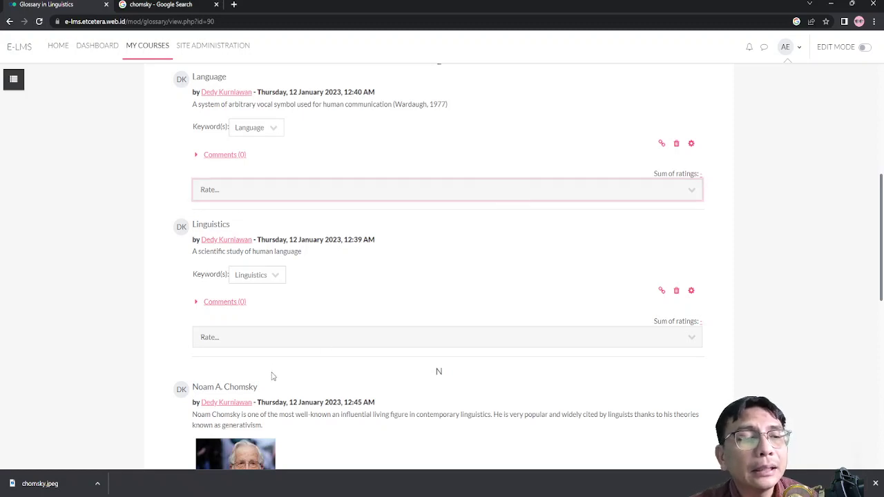
{"action": "type", "text": "25"}
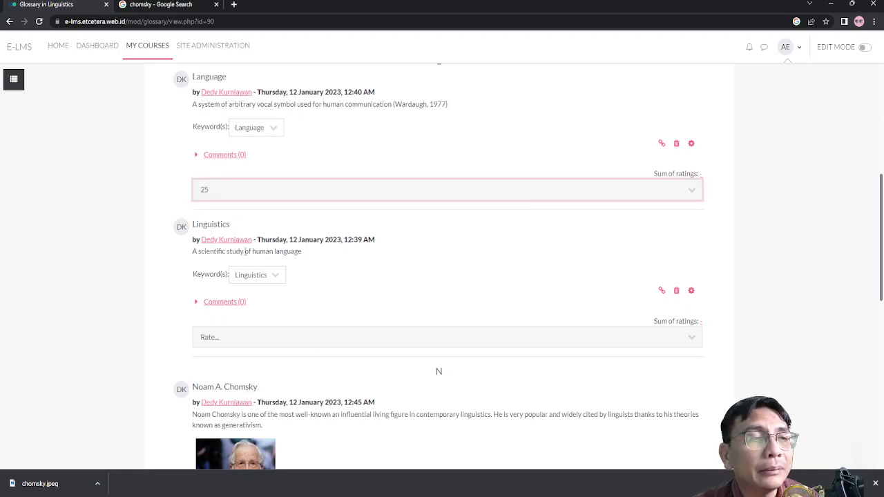
{"action": "left_click", "coordinate": [295, 336]}
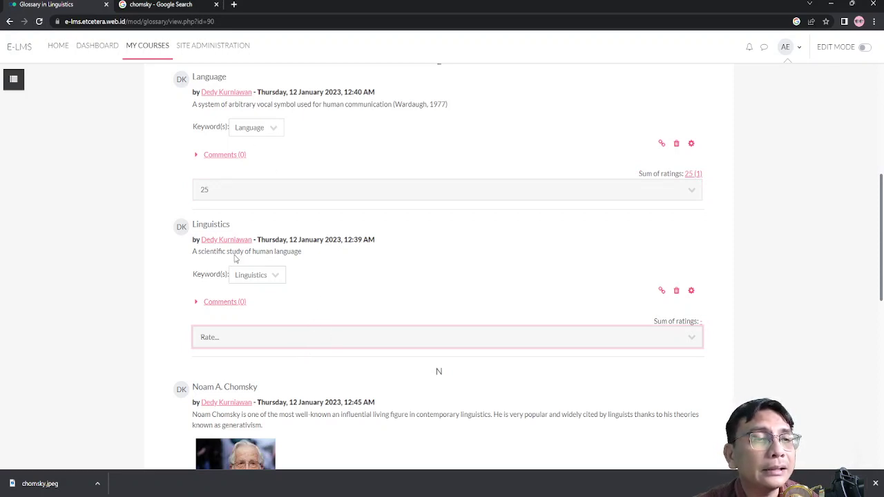
{"action": "type", "text": "25"}
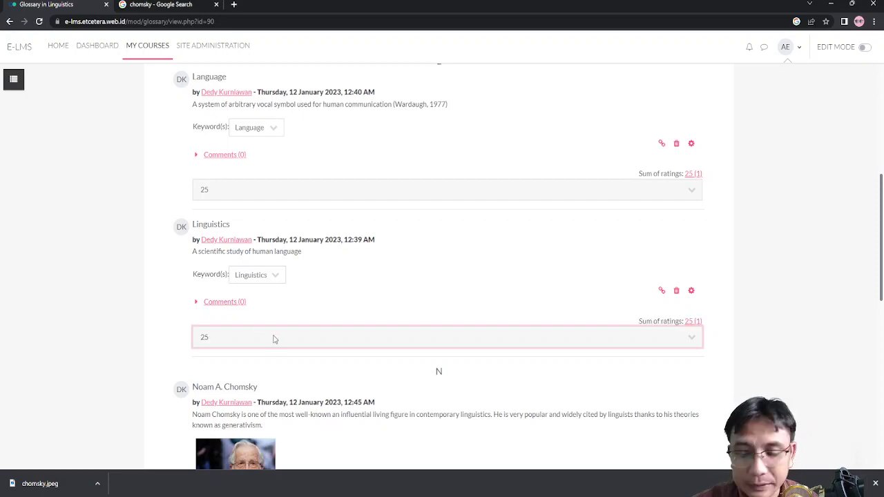
Step: Rate the Noam A. Chomsky and Second Language Acquisition glossary entries 25 each
{"action": "scroll", "coordinate": [273, 339], "scroll_direction": "down", "scroll_amount": 3}
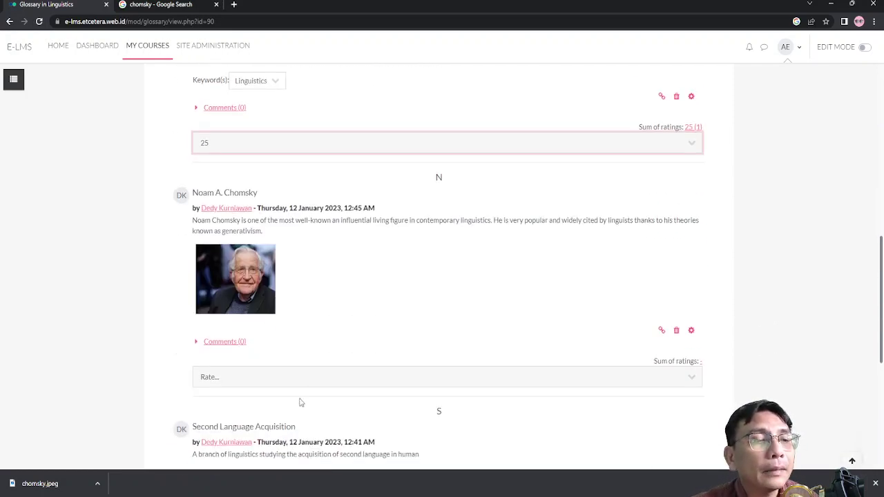
{"action": "left_click", "coordinate": [289, 375]}
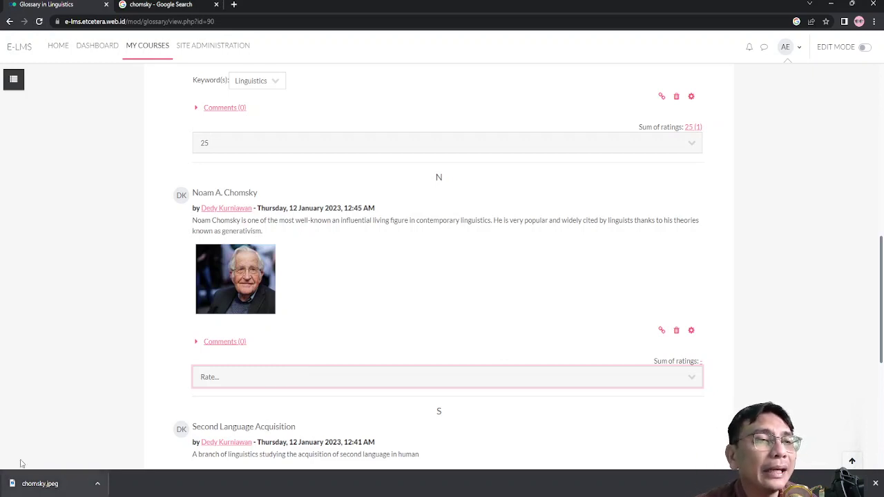
{"action": "type", "text": "25"}
{"action": "scroll", "coordinate": [221, 375], "scroll_direction": "down", "scroll_amount": 3}
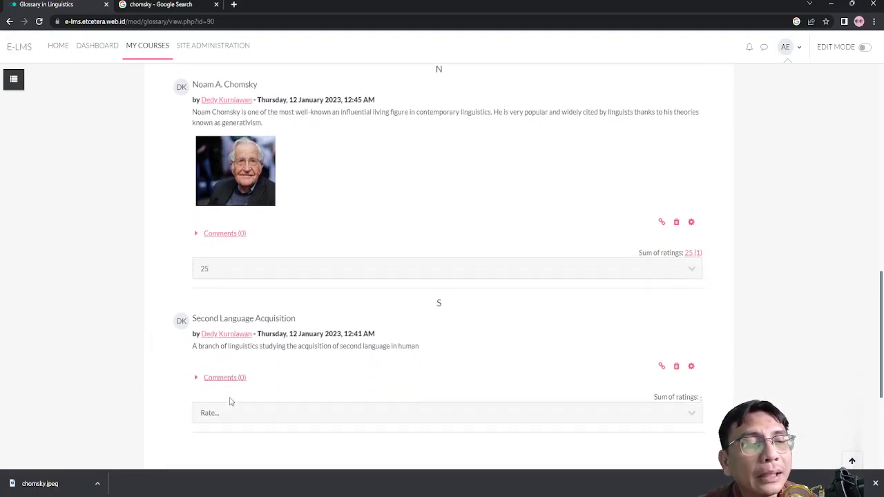
{"action": "left_click", "coordinate": [227, 378]}
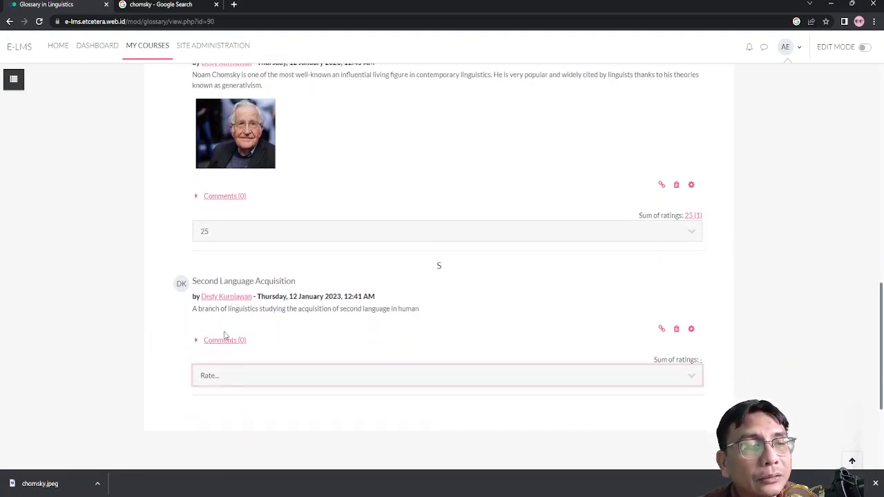
{"action": "type", "text": "25"}
Step: Review the ratings, keywords and definitions across all the glossary entries
{"action": "scroll", "coordinate": [102, 272], "scroll_direction": "up", "scroll_amount": 10}
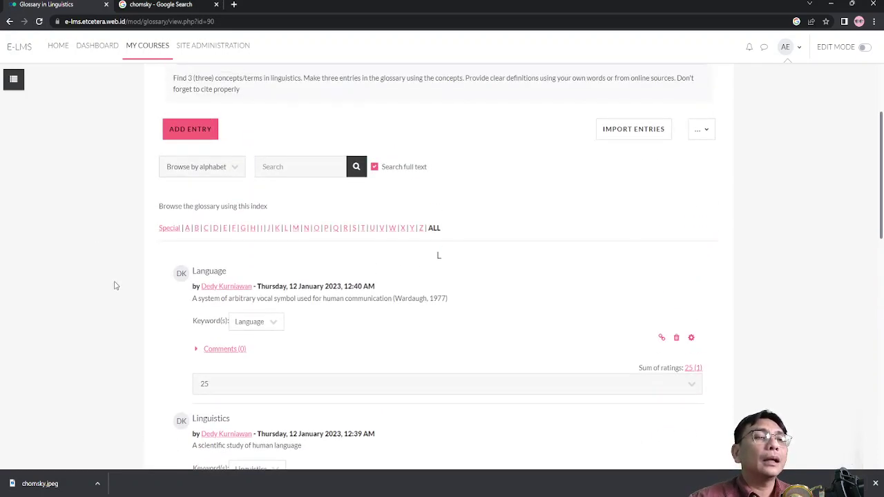
{"action": "scroll", "coordinate": [116, 285], "scroll_direction": "down", "scroll_amount": 2}
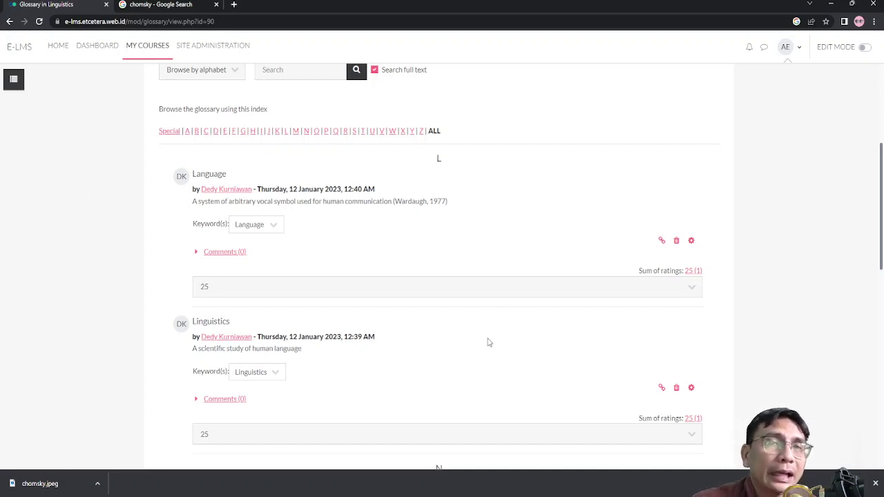
{"action": "scroll", "coordinate": [343, 246], "scroll_direction": "up", "scroll_amount": 1}
{"action": "scroll", "coordinate": [344, 247], "scroll_direction": "up", "scroll_amount": 3}
{"action": "scroll", "coordinate": [274, 235], "scroll_direction": "down", "scroll_amount": 4}
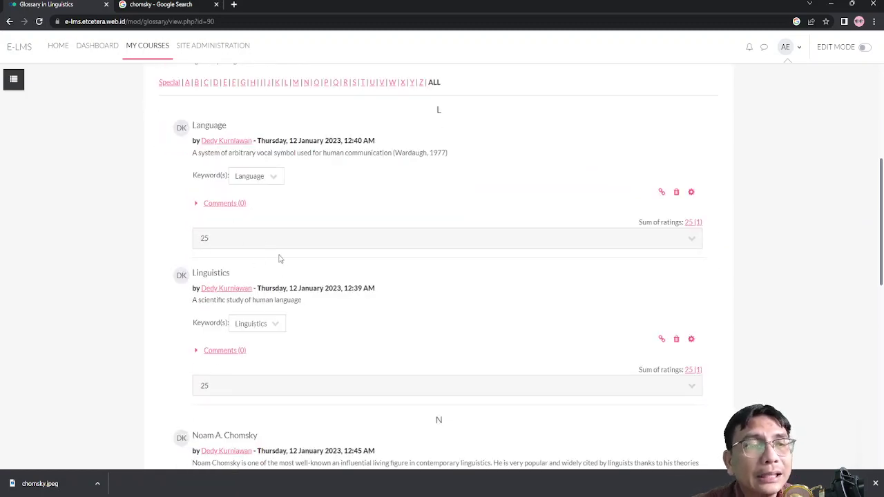
{"action": "scroll", "coordinate": [280, 258], "scroll_direction": "down", "scroll_amount": 4}
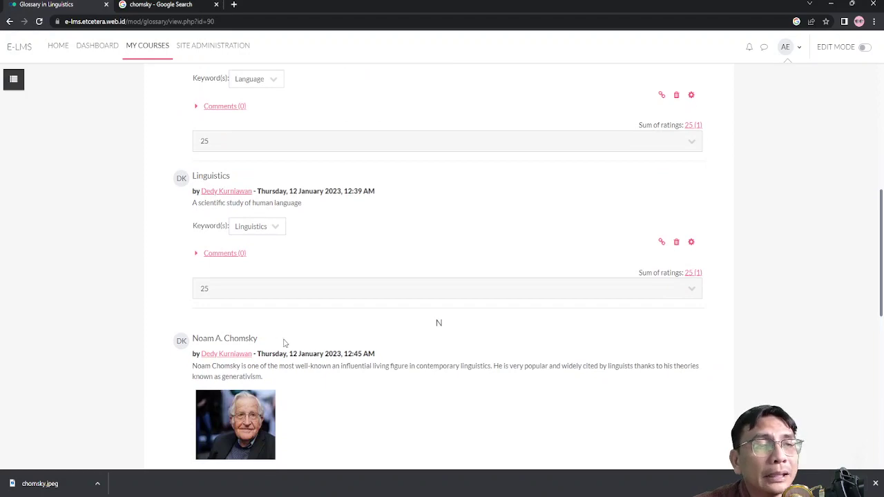
{"action": "scroll", "coordinate": [320, 373], "scroll_direction": "down", "scroll_amount": 3}
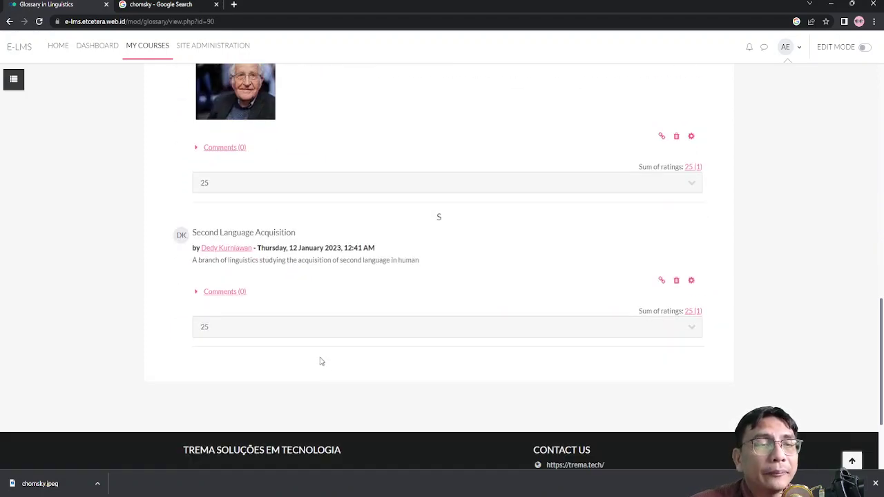
{"action": "scroll", "coordinate": [320, 356], "scroll_direction": "up", "scroll_amount": 4}
{"action": "scroll", "coordinate": [320, 344], "scroll_direction": "up", "scroll_amount": 6}
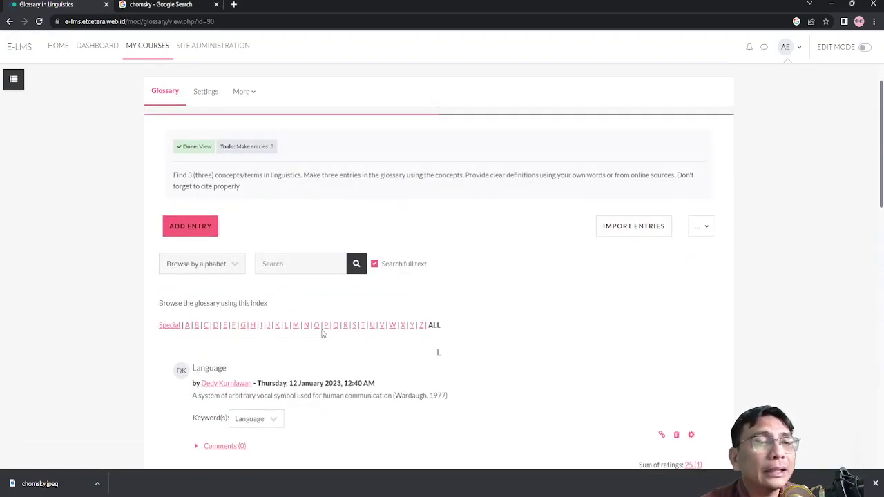
{"action": "scroll", "coordinate": [324, 332], "scroll_direction": "down", "scroll_amount": 2}
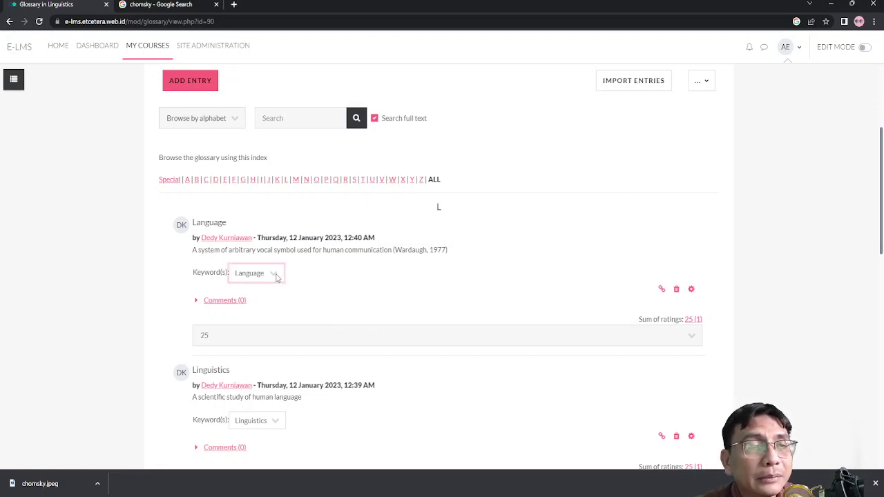
{"action": "scroll", "coordinate": [316, 278], "scroll_direction": "down", "scroll_amount": 2}
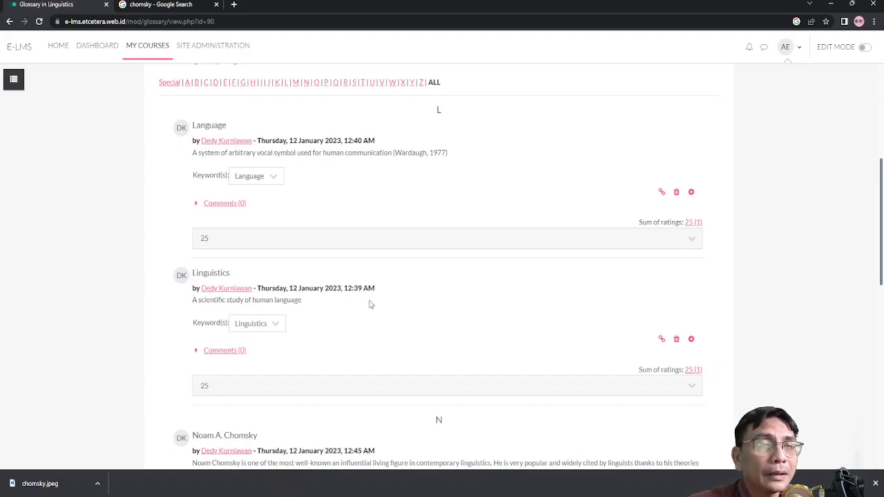
{"action": "scroll", "coordinate": [499, 214], "scroll_direction": "down", "scroll_amount": 3}
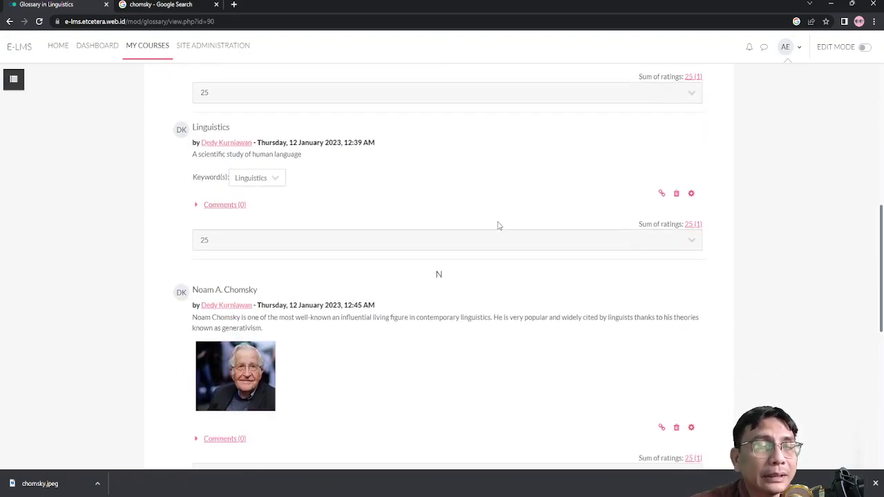
{"action": "scroll", "coordinate": [501, 220], "scroll_direction": "up", "scroll_amount": 3}
{"action": "scroll", "coordinate": [502, 218], "scroll_direction": "up", "scroll_amount": 5}
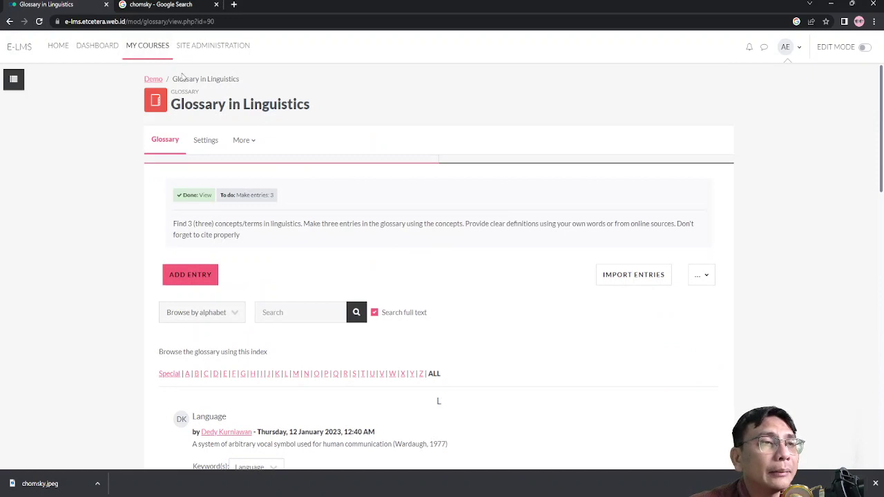
Step: Return to the Demo course and open the gradebook's Single view for the Glossary in Linguistics grade item
{"action": "left_click", "coordinate": [154, 80]}
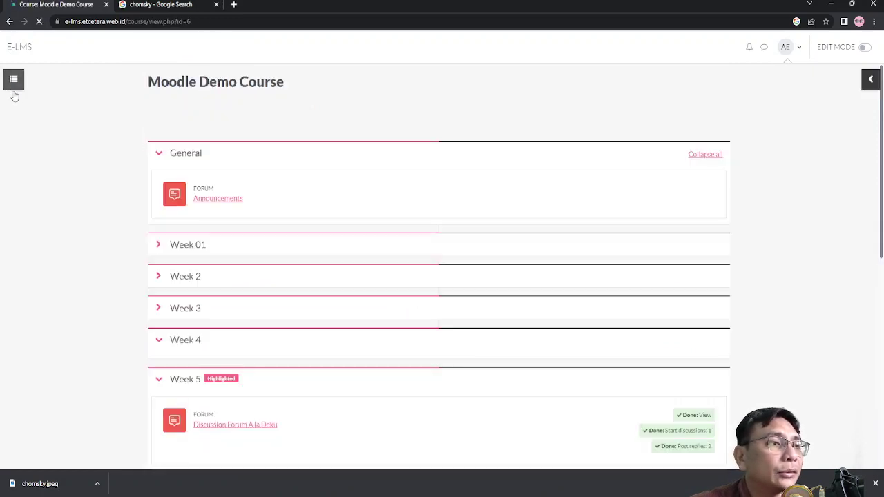
{"action": "left_click", "coordinate": [13, 79]}
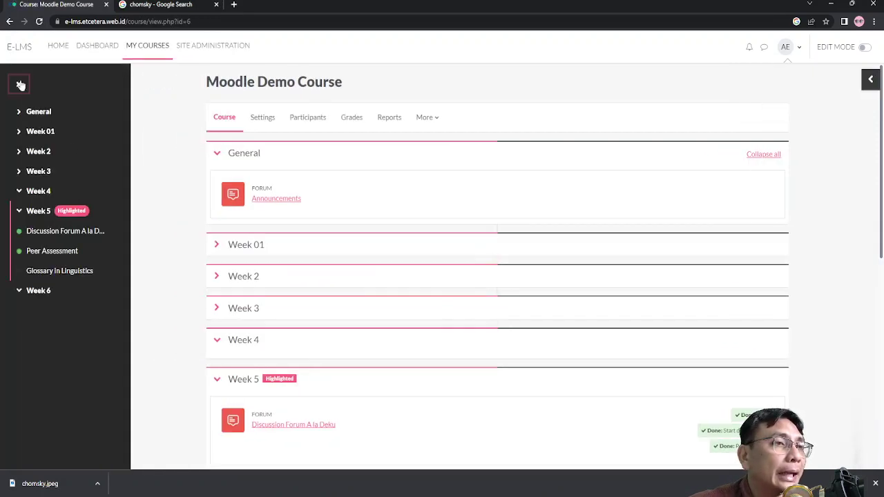
{"action": "left_click", "coordinate": [343, 122]}
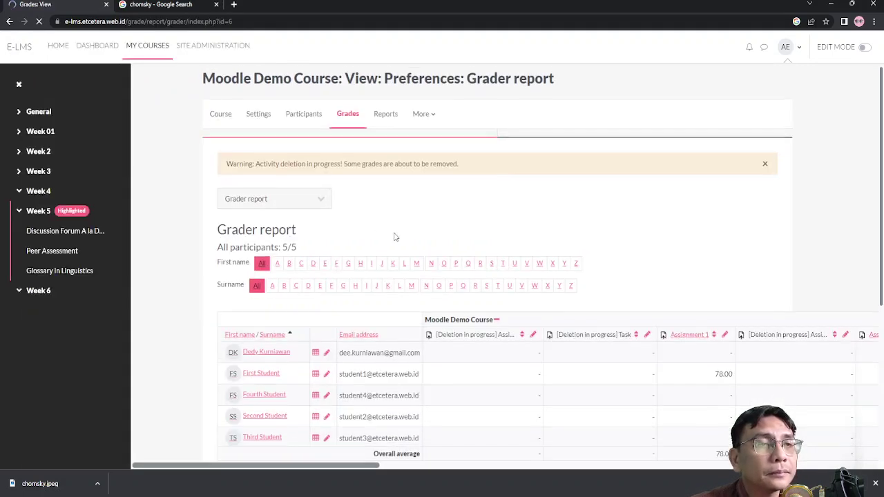
{"action": "scroll", "coordinate": [395, 237], "scroll_direction": "down", "scroll_amount": 1}
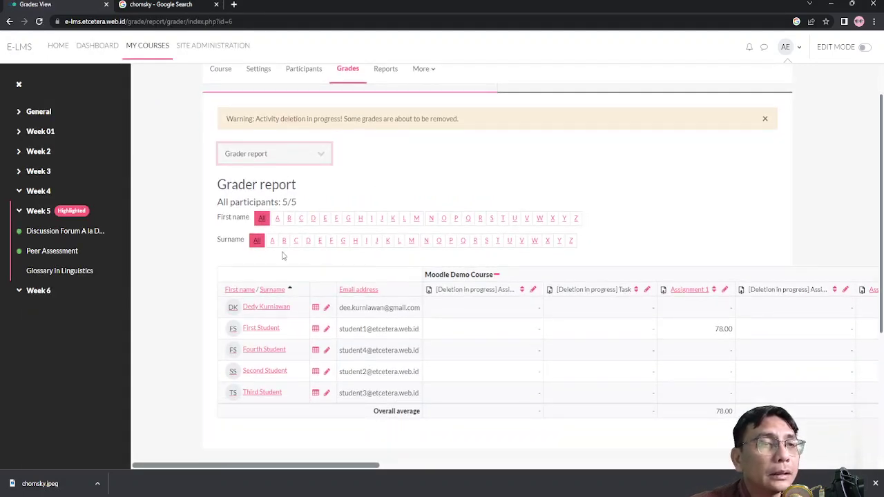
{"action": "left_click", "coordinate": [282, 219]}
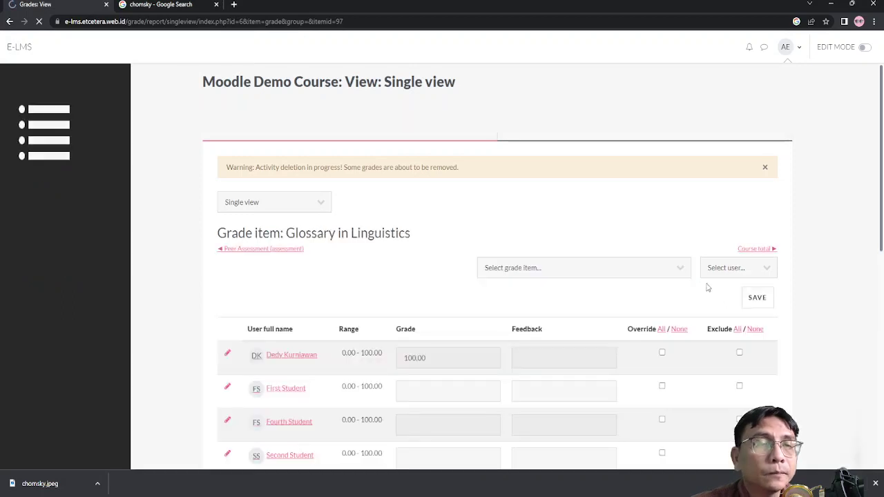
Step: Check the first listed participant's grade for the Glossary in Linguistics activity
{"action": "scroll", "coordinate": [566, 280], "scroll_direction": "down", "scroll_amount": 3}
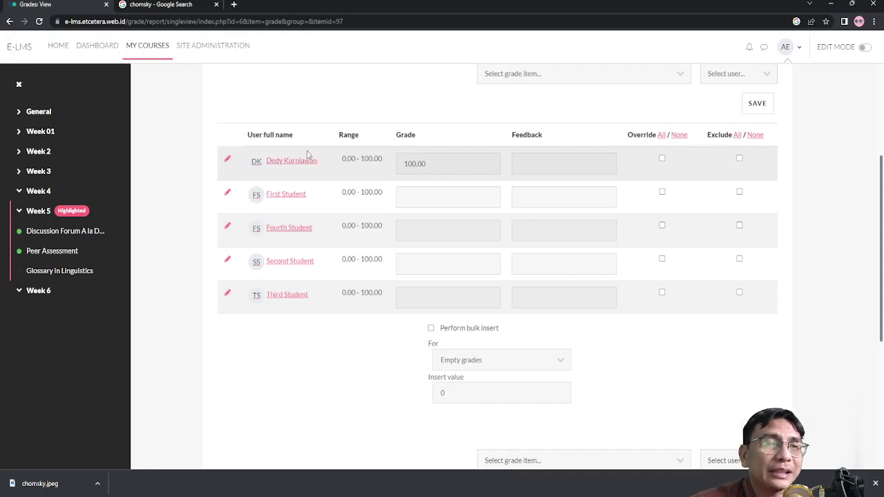
{"action": "double_click", "coordinate": [440, 158]}
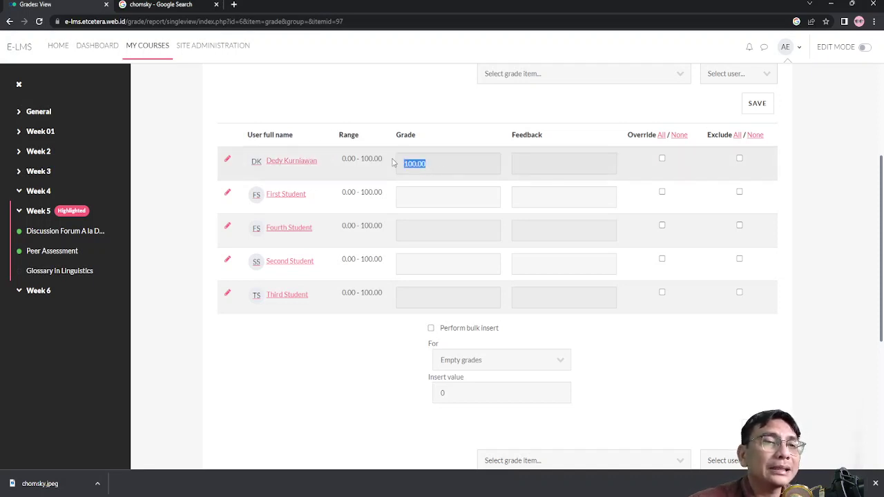
{"action": "left_click", "coordinate": [452, 165]}
{"action": "left_click_drag", "start_coordinate": [452, 166], "coordinate": [317, 165]}
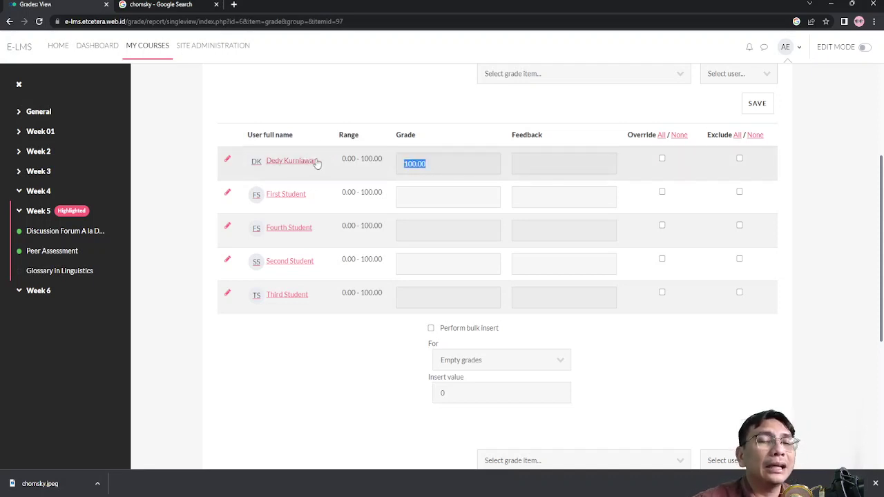
Step: Reopen the Glossary in Linguistics activity from the gradebook and look over its rated entries
{"action": "scroll", "coordinate": [317, 163], "scroll_direction": "up", "scroll_amount": 3}
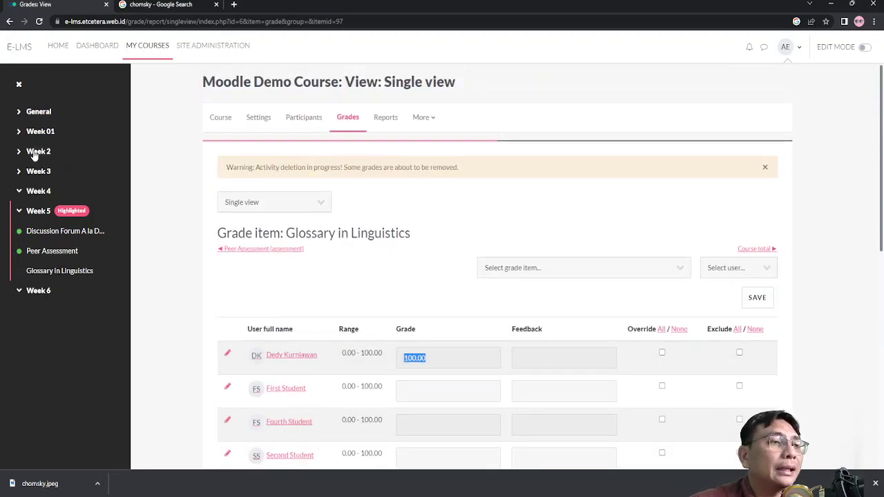
{"action": "left_click", "coordinate": [63, 275]}
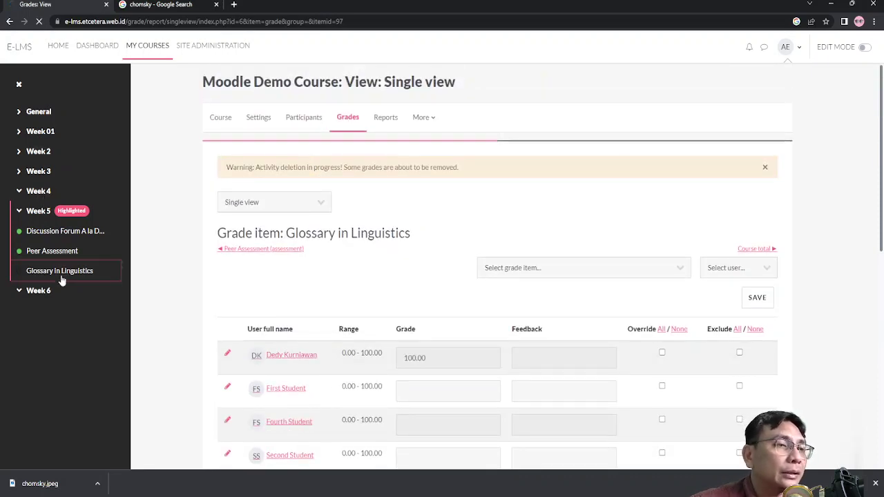
{"action": "scroll", "coordinate": [523, 242], "scroll_direction": "down", "scroll_amount": 3}
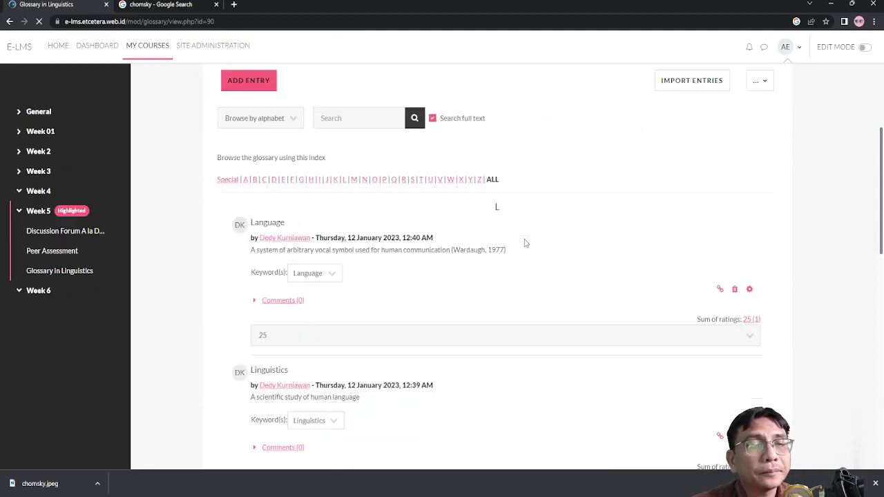
{"action": "scroll", "coordinate": [524, 243], "scroll_direction": "down", "scroll_amount": 3}
{"action": "scroll", "coordinate": [524, 243], "scroll_direction": "up", "scroll_amount": 3}
{"action": "scroll", "coordinate": [525, 243], "scroll_direction": "down", "scroll_amount": 1}
{"action": "scroll", "coordinate": [524, 243], "scroll_direction": "down", "scroll_amount": 2}
{"action": "scroll", "coordinate": [523, 242], "scroll_direction": "up", "scroll_amount": 4}
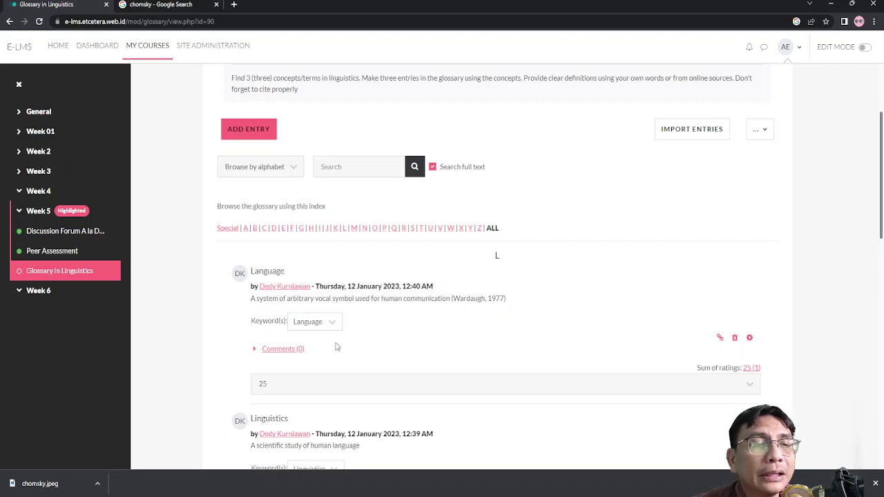
Step: Add and save the comment "This is a very nice definition" on the Language glossary entry
{"action": "scroll", "coordinate": [337, 347], "scroll_direction": "down", "scroll_amount": 2}
{"action": "left_click", "coordinate": [255, 254]}
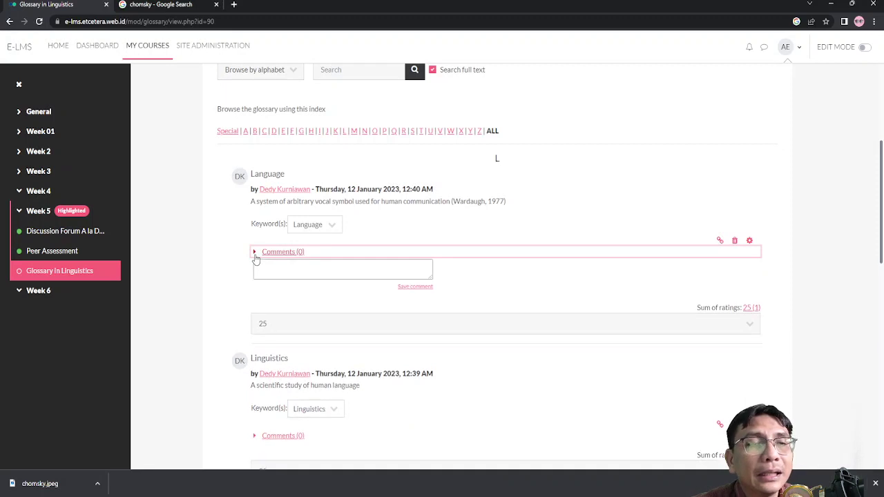
{"action": "left_click", "coordinate": [315, 274]}
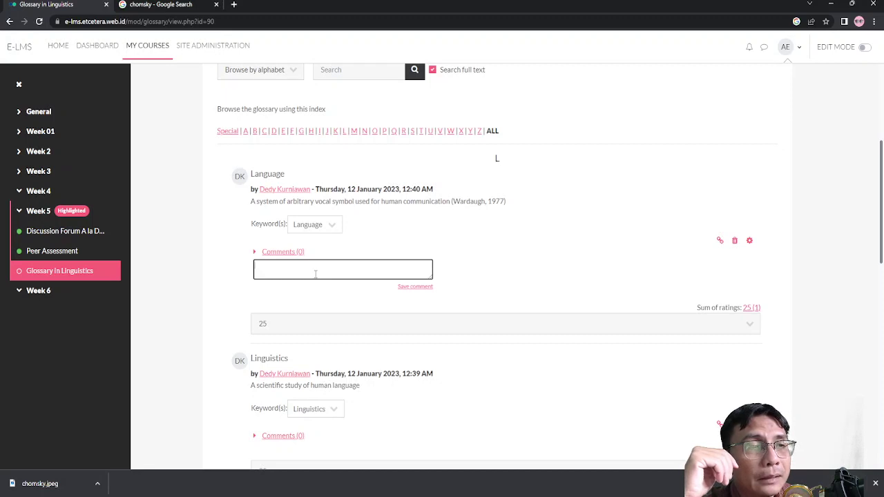
{"action": "type", "text": "This i"}
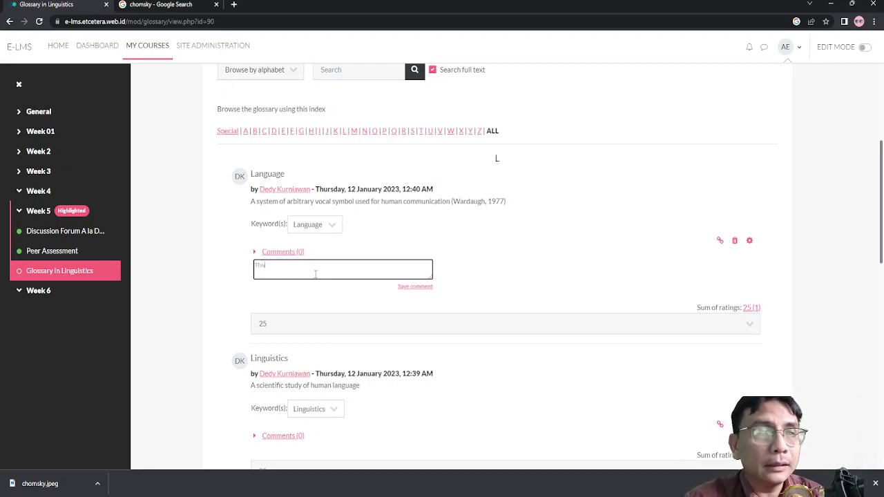
{"action": "type", "text": "s a very"}
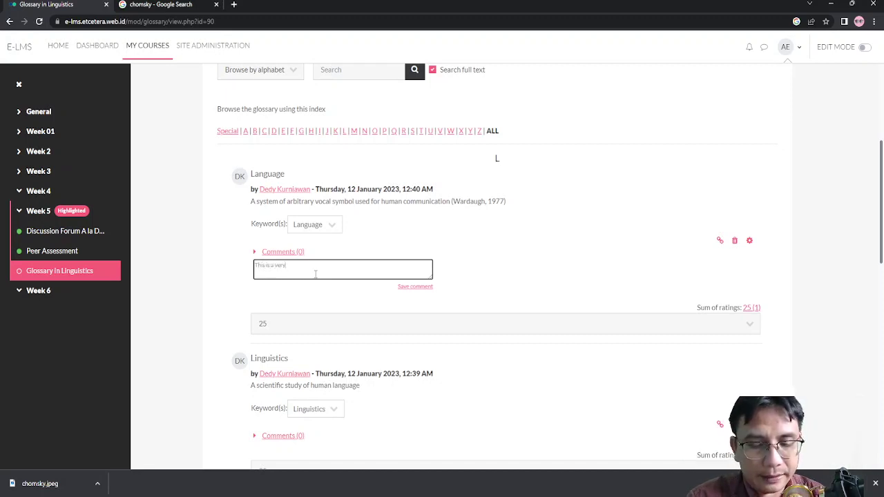
{"action": "type", "text": " nice definition"}
{"action": "left_click", "coordinate": [409, 288]}
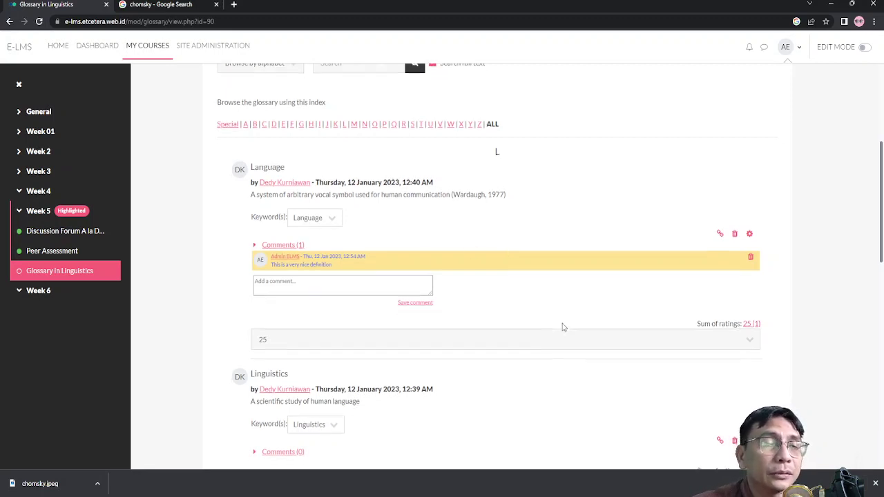
Step: Review the glossary's instructions, completion requirements, and the comments and ratings on its entries
{"action": "scroll", "coordinate": [563, 332], "scroll_direction": "down", "scroll_amount": 2}
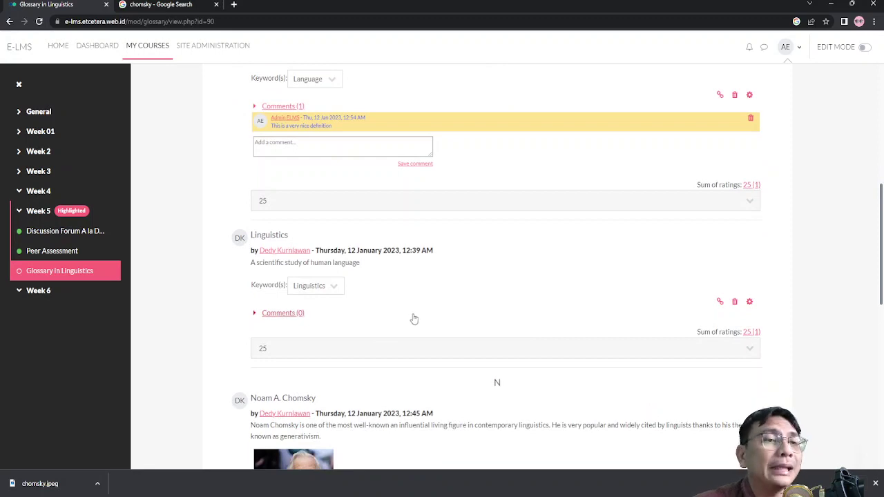
{"action": "scroll", "coordinate": [417, 313], "scroll_direction": "up", "scroll_amount": 2}
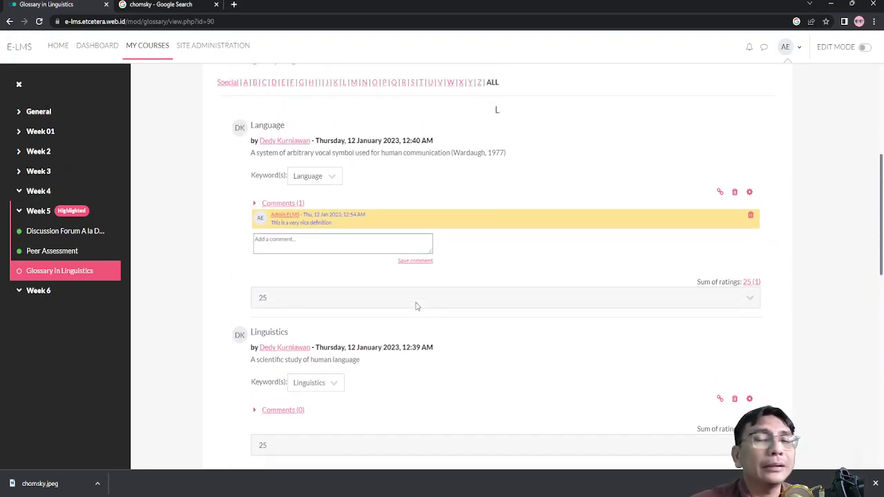
{"action": "scroll", "coordinate": [416, 304], "scroll_direction": "up", "scroll_amount": 2}
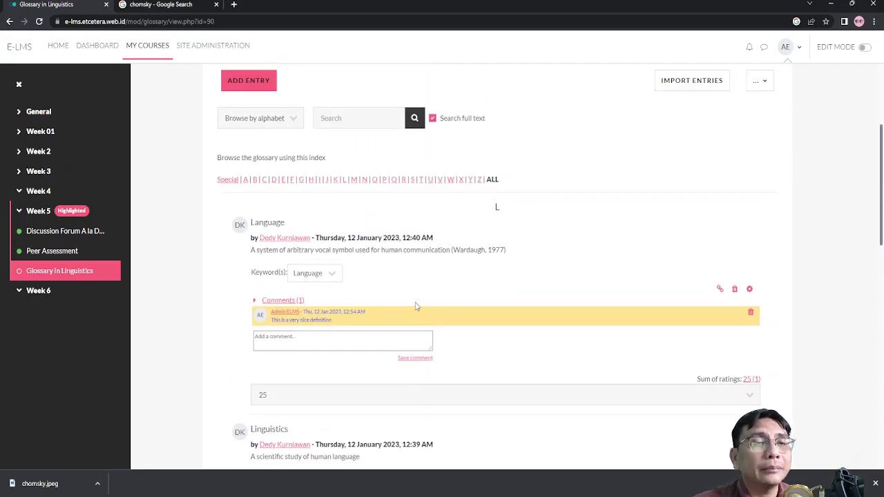
{"action": "scroll", "coordinate": [786, 246], "scroll_direction": "up", "scroll_amount": 4}
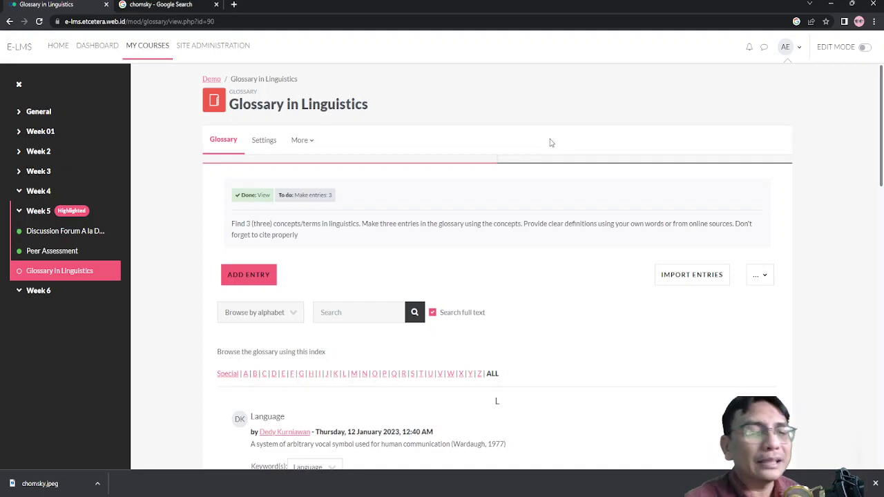
{"action": "scroll", "coordinate": [551, 142], "scroll_direction": "down", "scroll_amount": 3}
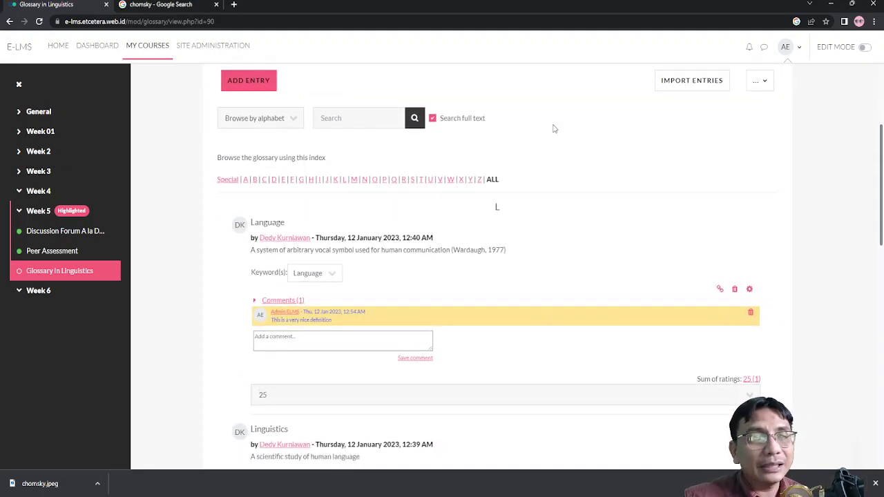
{"action": "scroll", "coordinate": [545, 162], "scroll_direction": "down", "scroll_amount": 2}
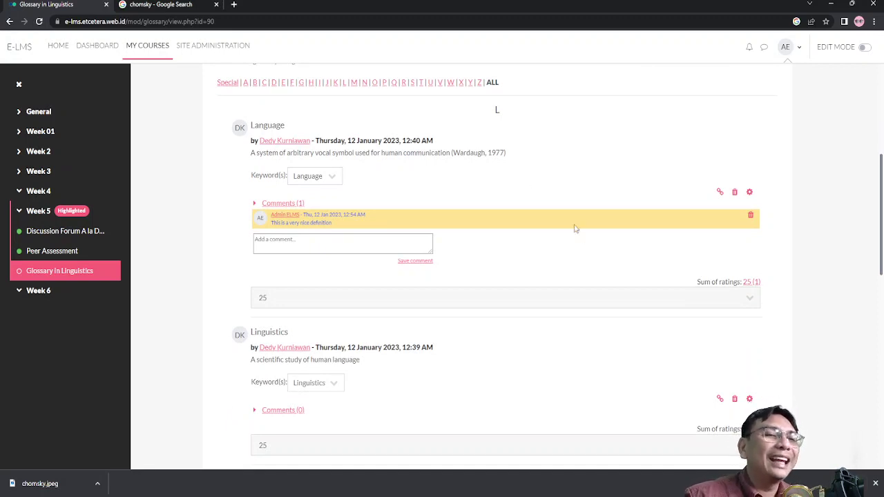
{"action": "scroll", "coordinate": [587, 232], "scroll_direction": "up", "scroll_amount": 5}
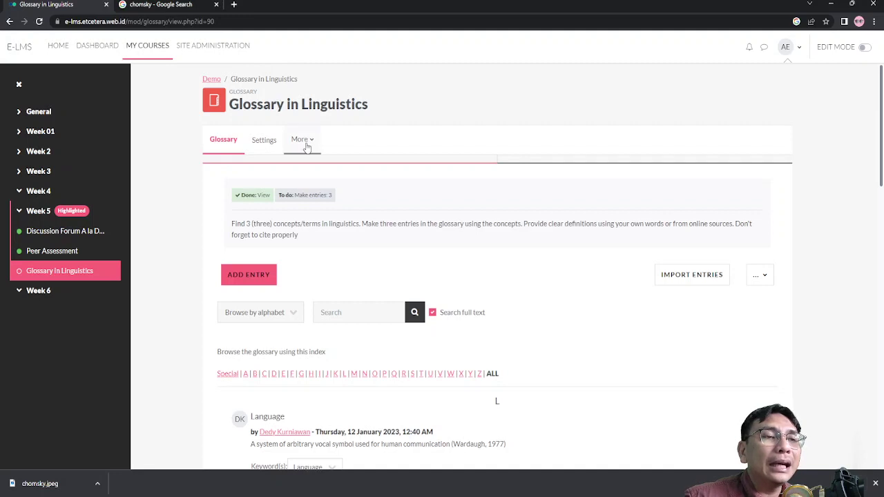
{"action": "scroll", "coordinate": [454, 251], "scroll_direction": "down", "scroll_amount": 10}
{"action": "scroll", "coordinate": [463, 269], "scroll_direction": "down", "scroll_amount": 1}
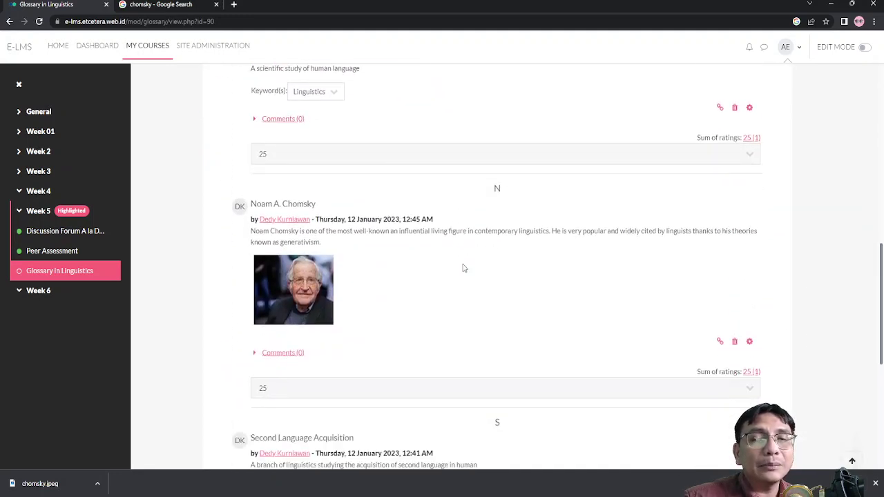